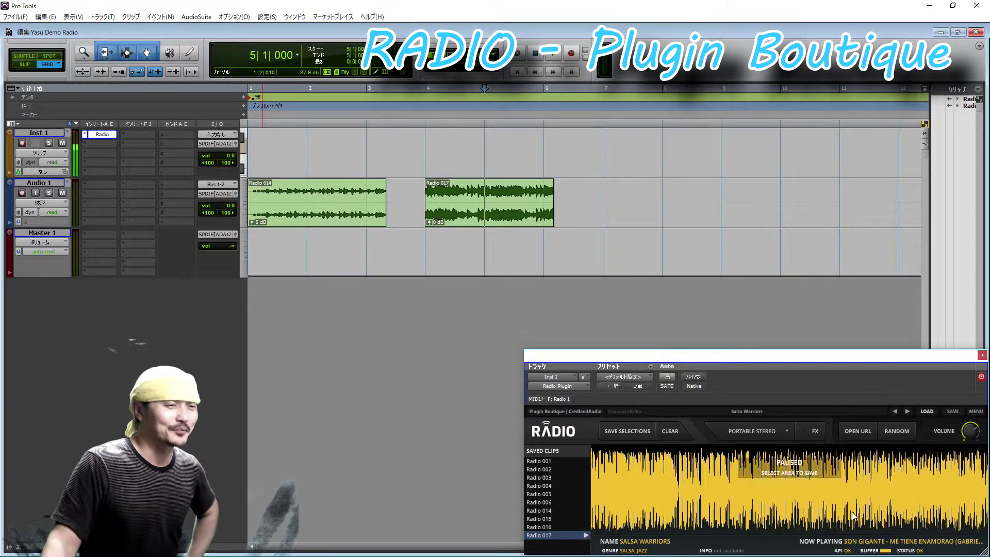
Step: Save a short section of the Salsa Warriors stream as a clip and place it on the Audio 1 track at bar 7
left_click(767, 487)
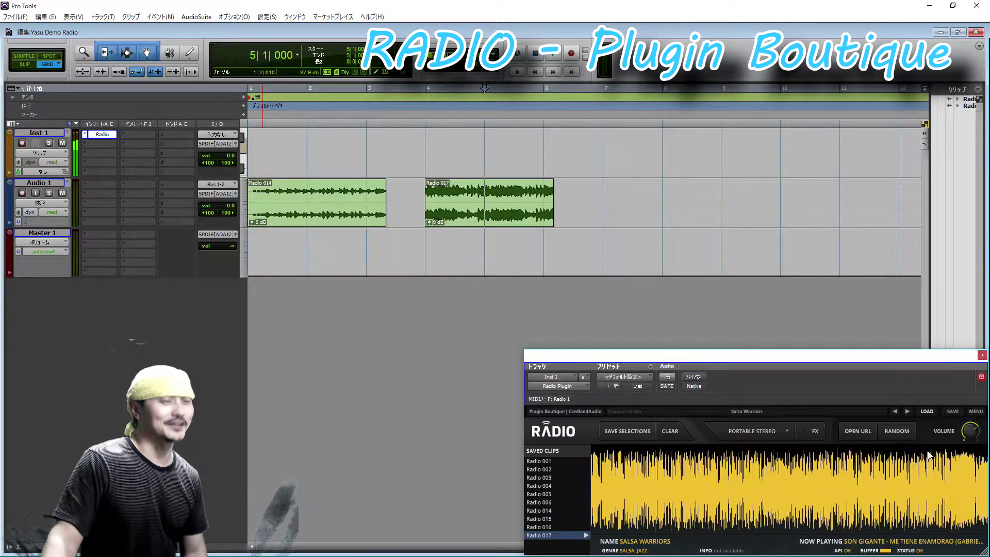
left_click(887, 483)
left_click_drag(871, 475, 883, 473)
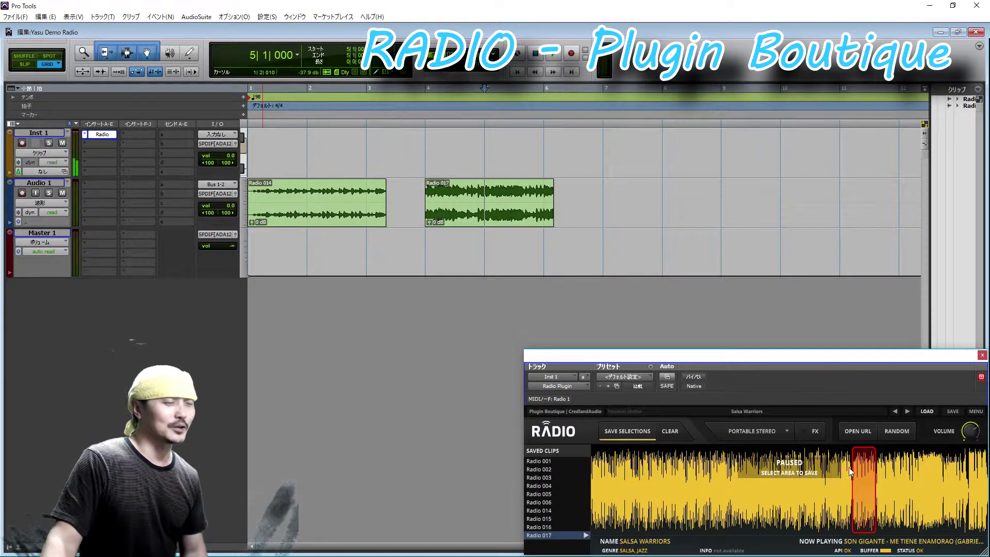
left_click(882, 466)
left_click(638, 430)
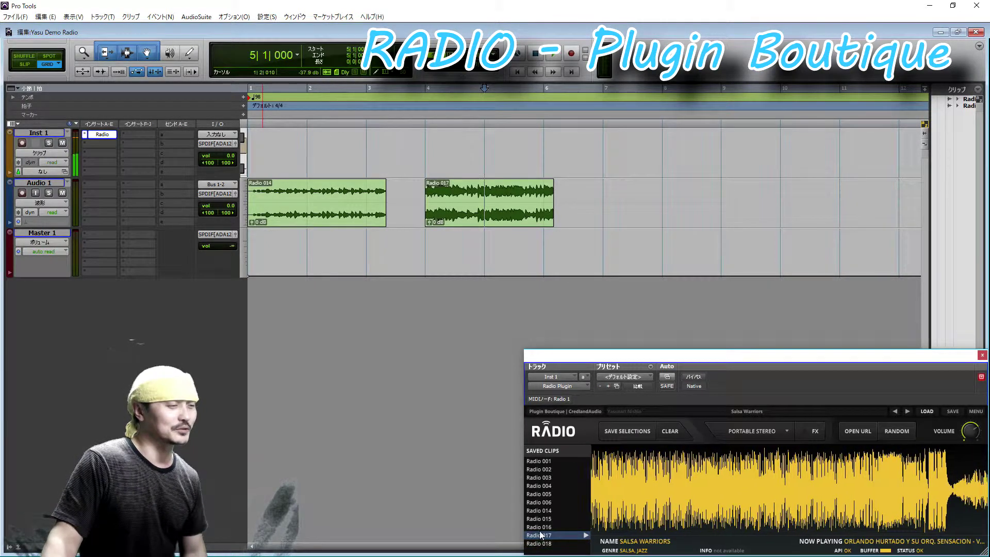
left_click_drag(541, 545, 606, 195)
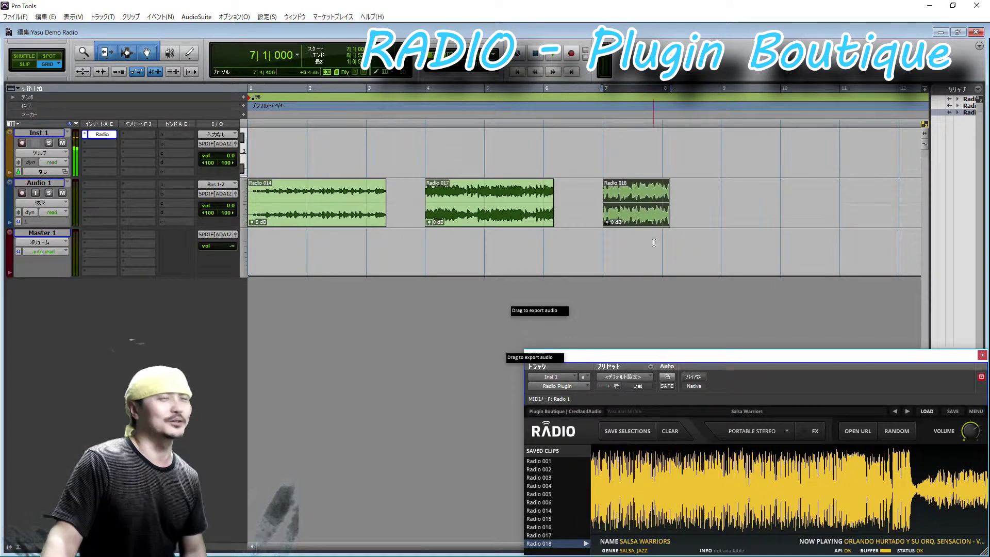
left_click(635, 189)
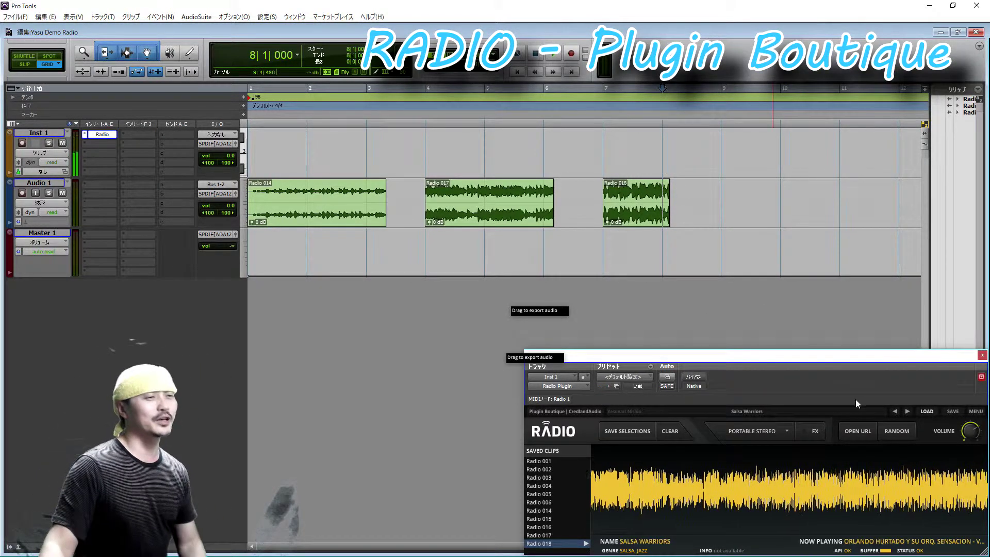
Step: Browse the Radio Directory's station categories, including Russian, NZ Radio, Lounge, German and Reggae, without loading a station
left_click(928, 412)
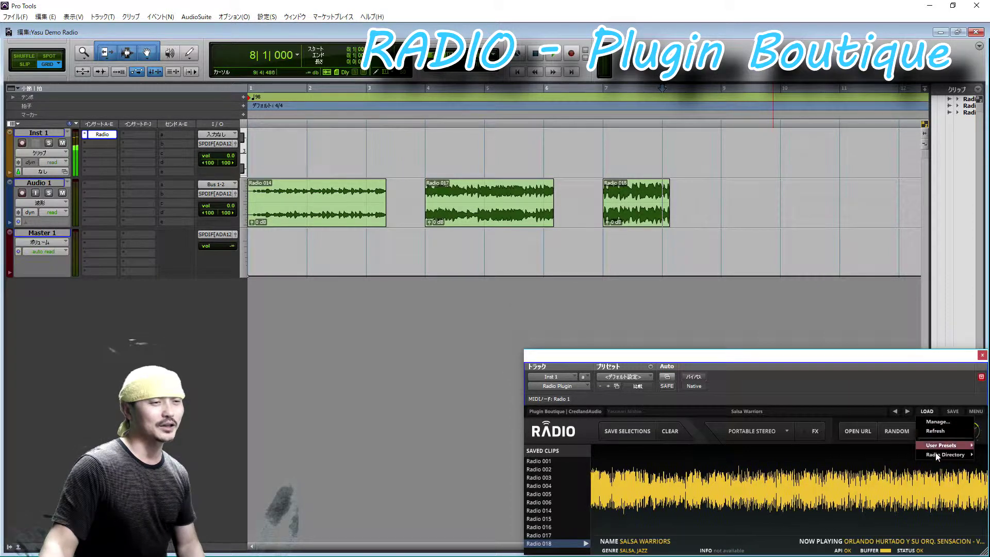
mouse_move(935, 454)
mouse_move(867, 434)
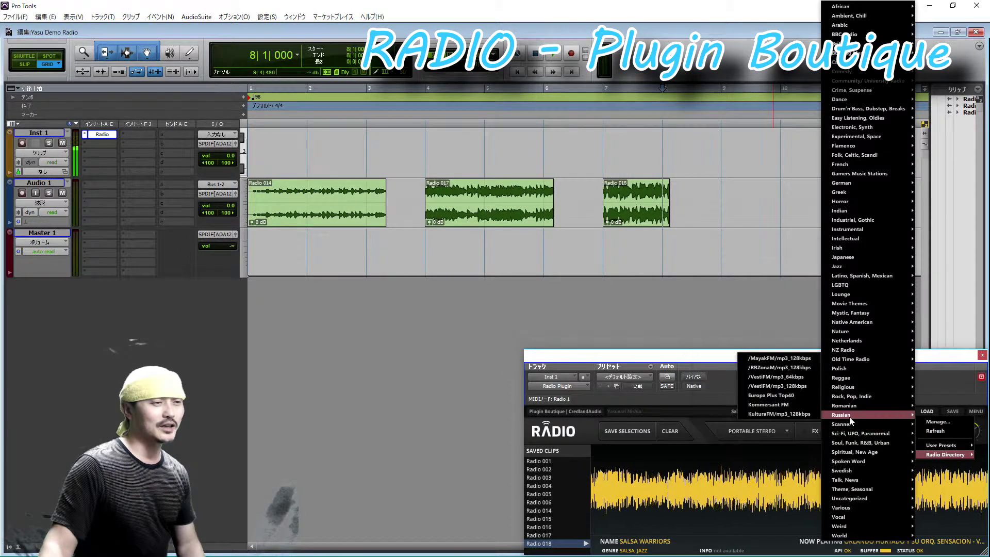
mouse_move(852, 357)
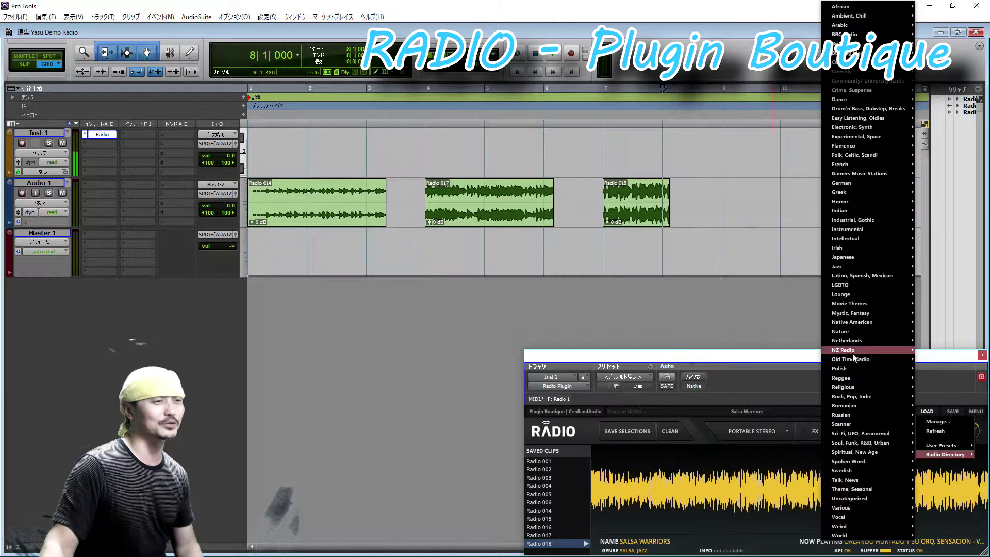
mouse_move(857, 298)
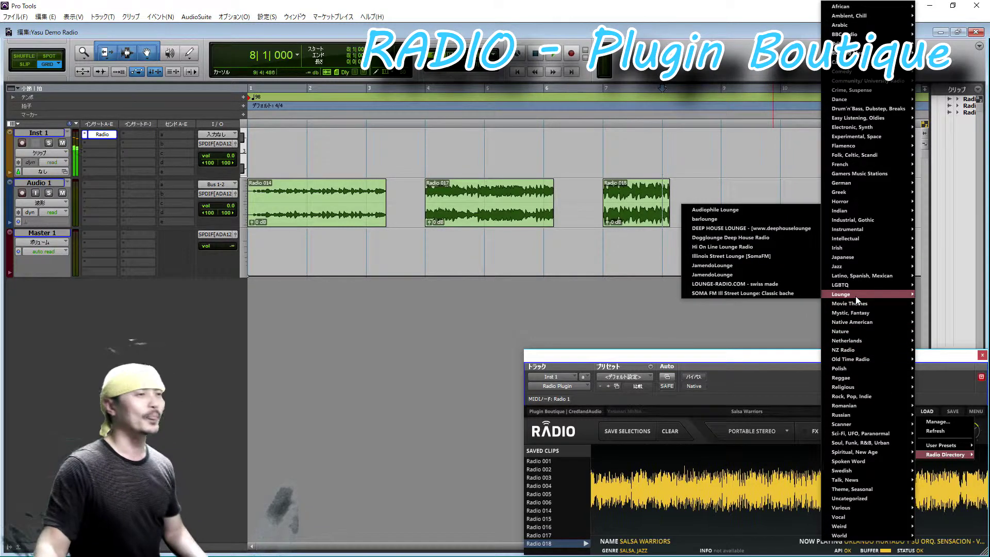
mouse_move(859, 187)
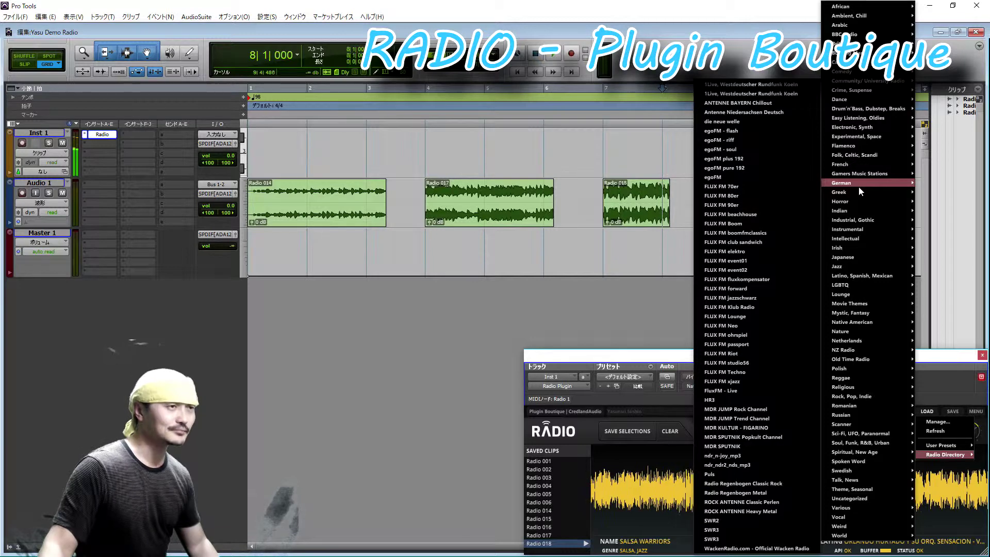
mouse_move(856, 144)
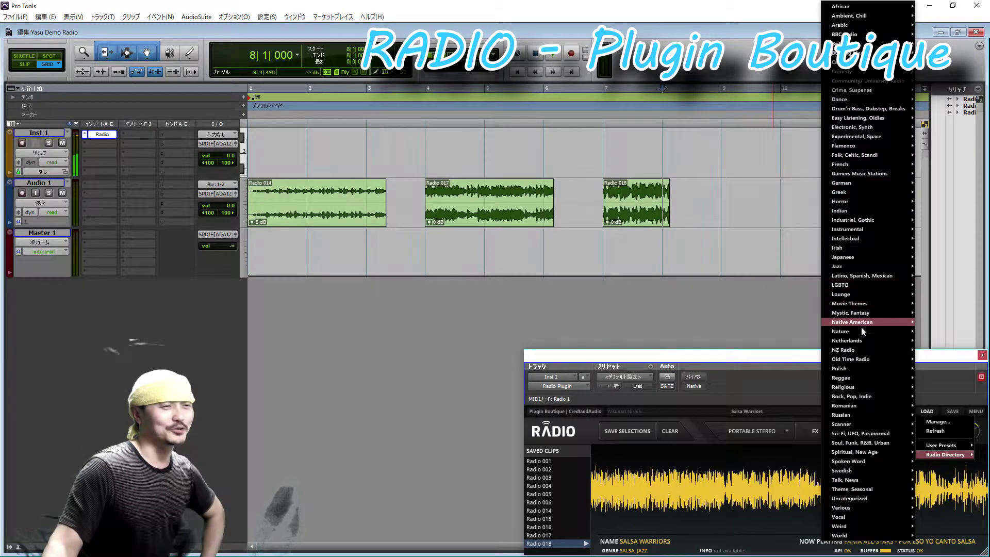
mouse_move(860, 382)
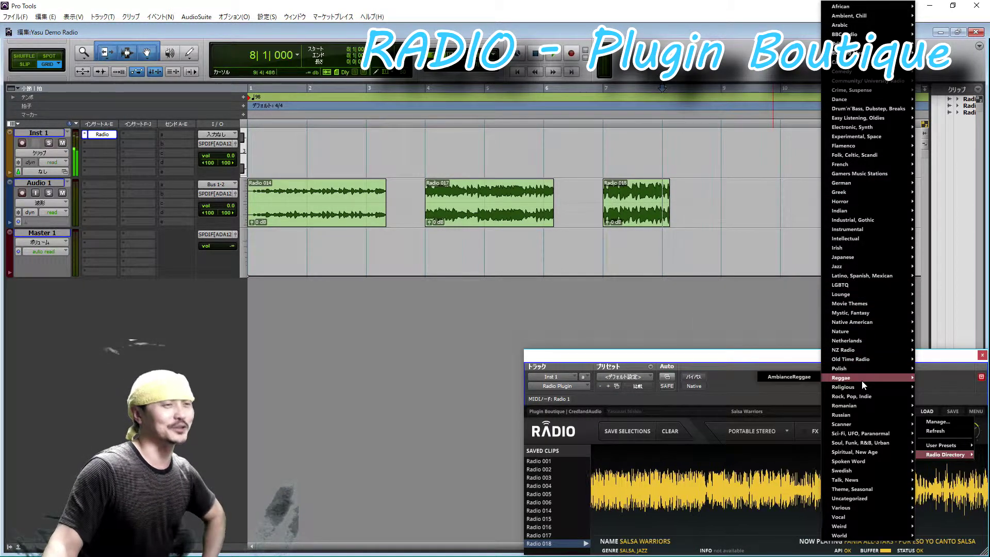
left_click(935, 385)
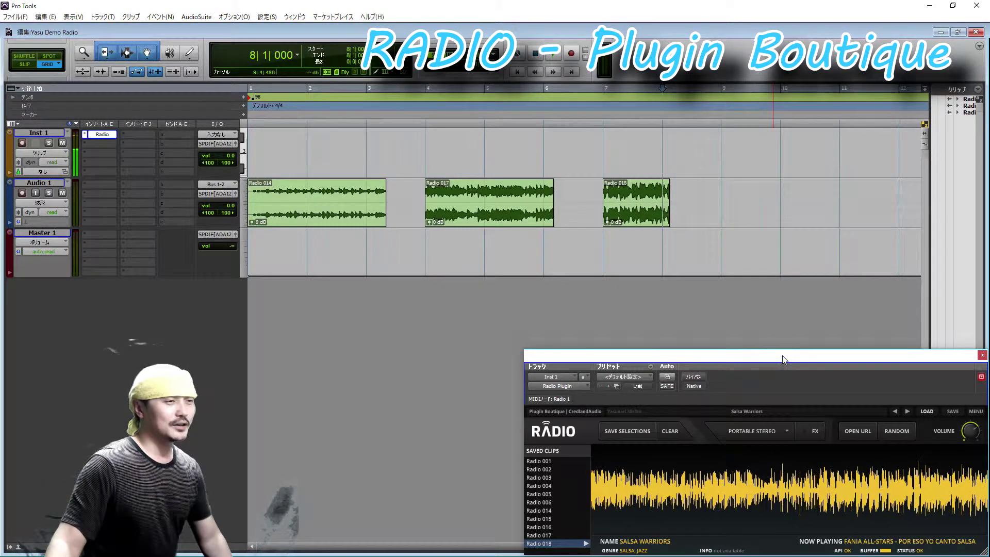
Step: View the stations in the Radio Directory's Japanese category without loading one
left_click(927, 411)
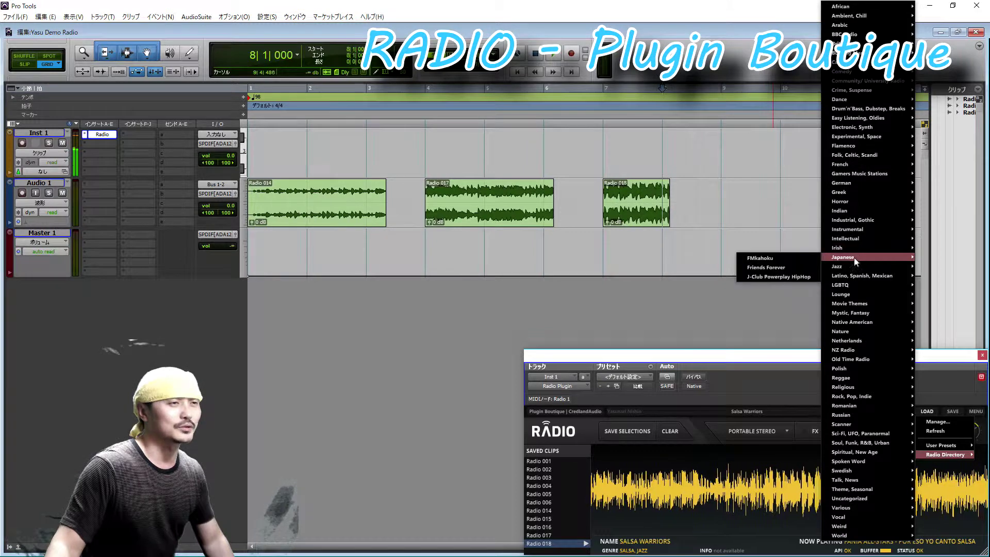
mouse_move(856, 258)
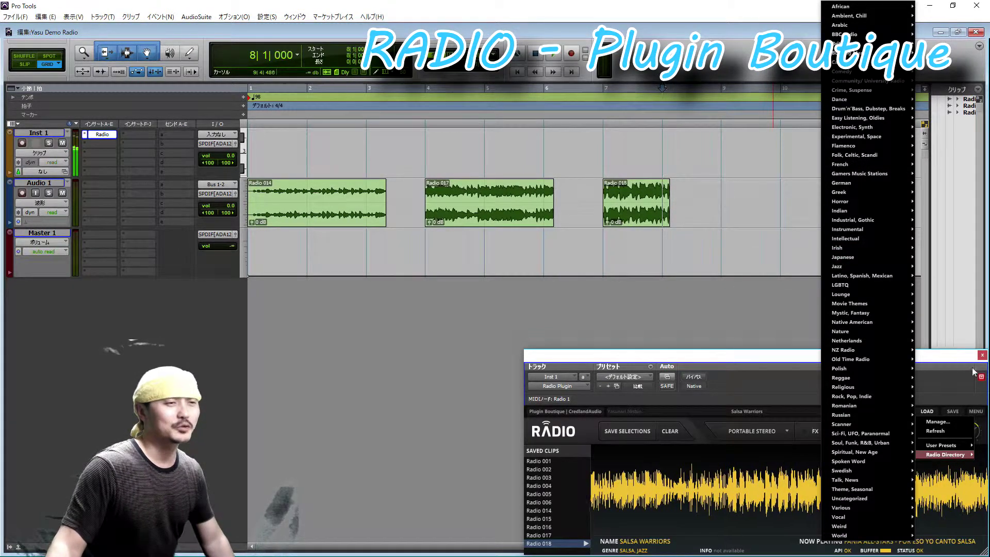
left_click(945, 379)
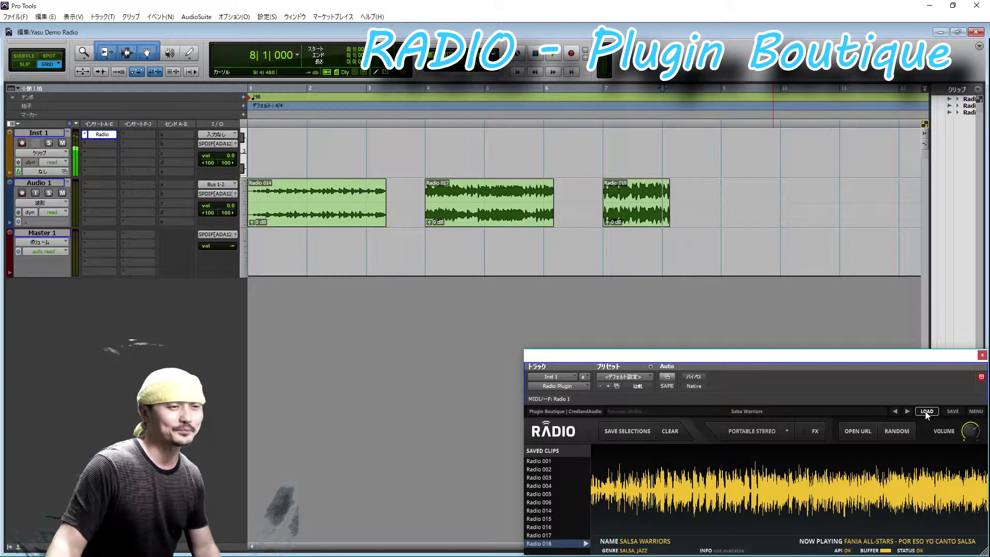
Step: Inspect the Radio Directory's folders in the plugin preset manager, and close the manager
left_click(976, 411)
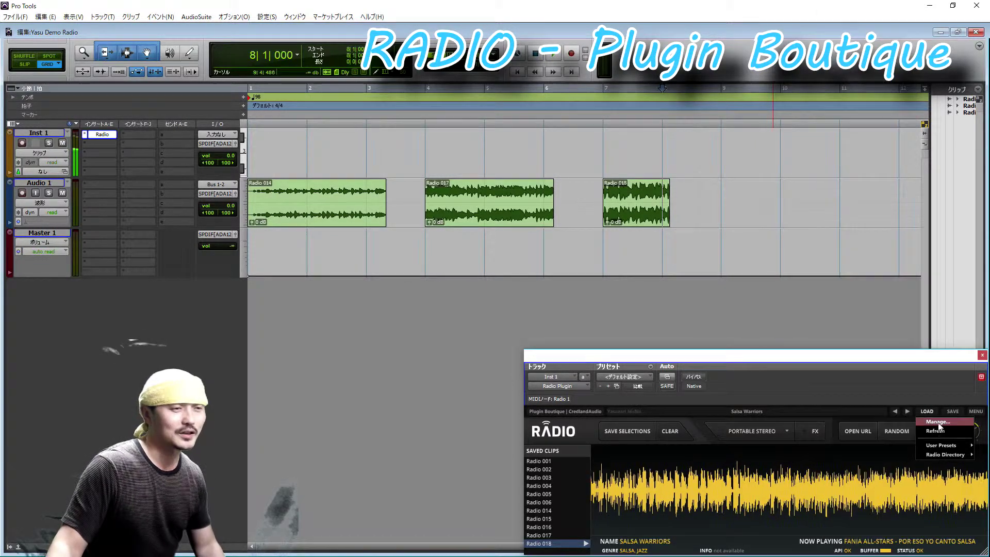
left_click(936, 422)
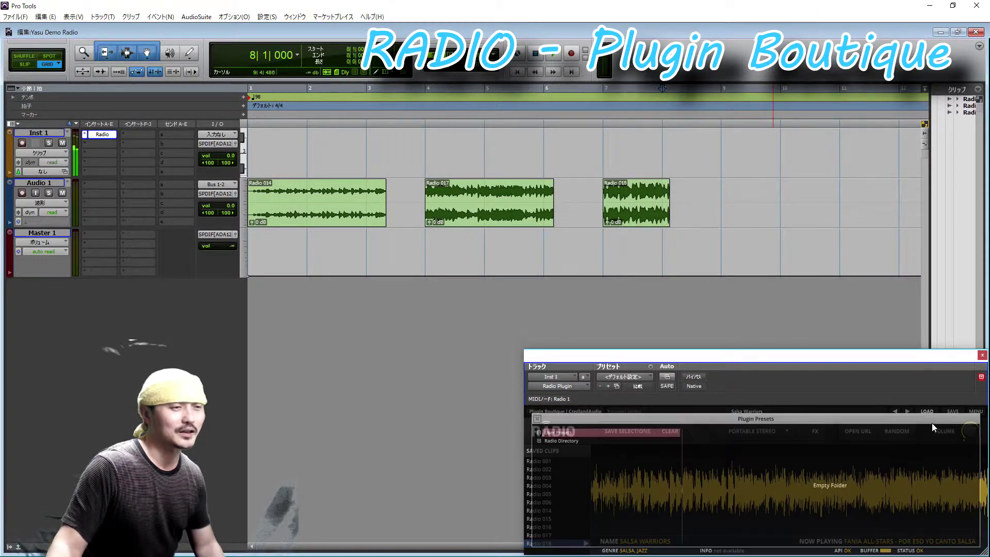
left_click(540, 441)
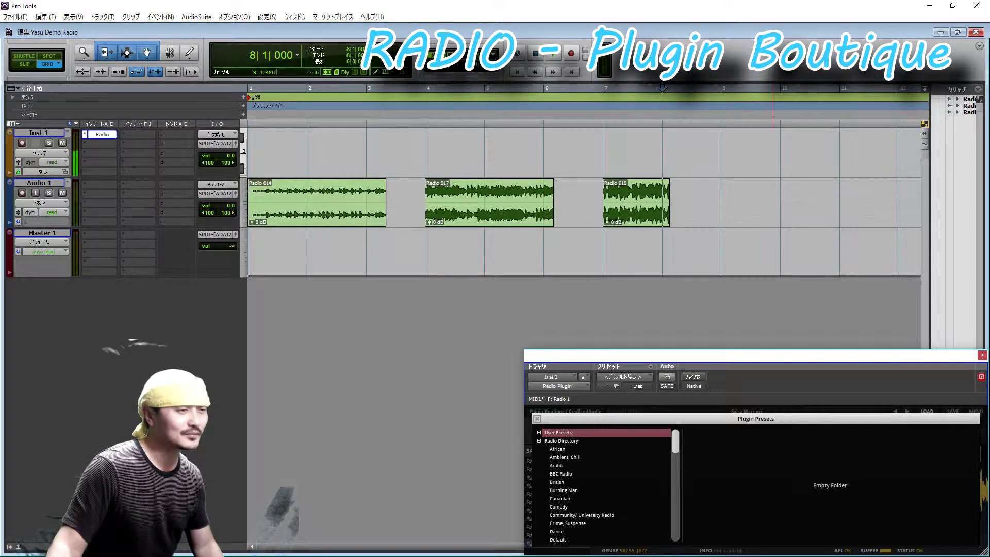
left_click(537, 418)
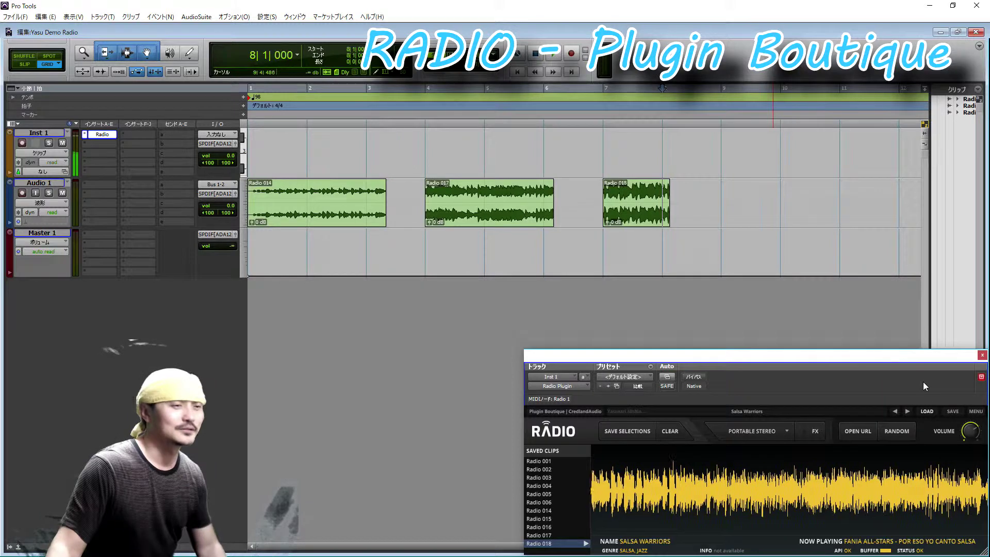
Step: View the stations stored under the Tokyo user presets without loading one
left_click(928, 412)
mouse_move(950, 446)
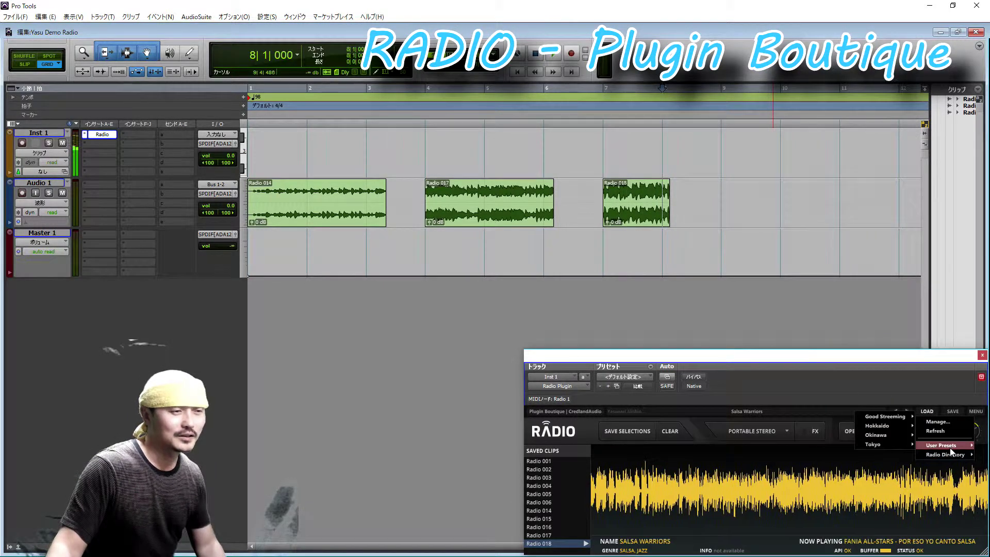
mouse_move(882, 444)
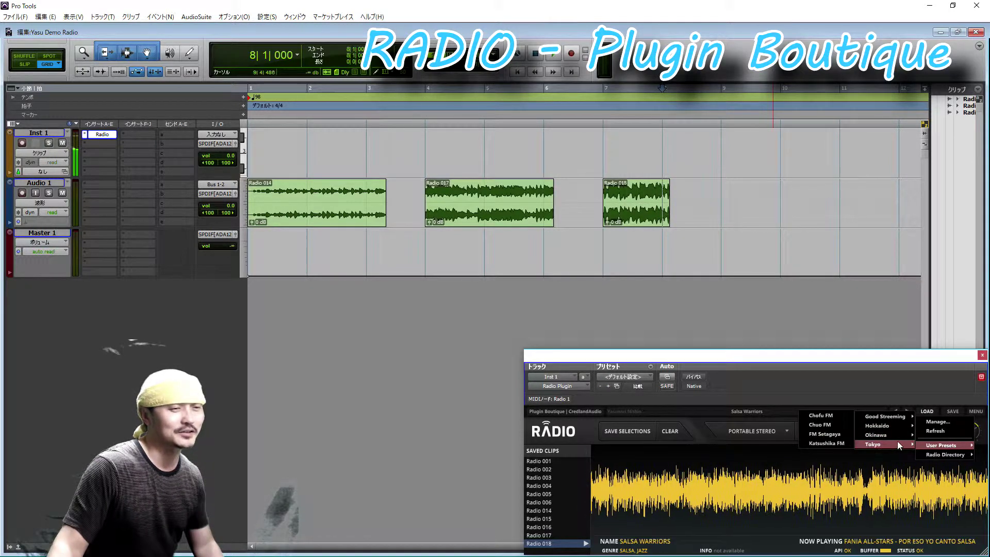
left_click(928, 408)
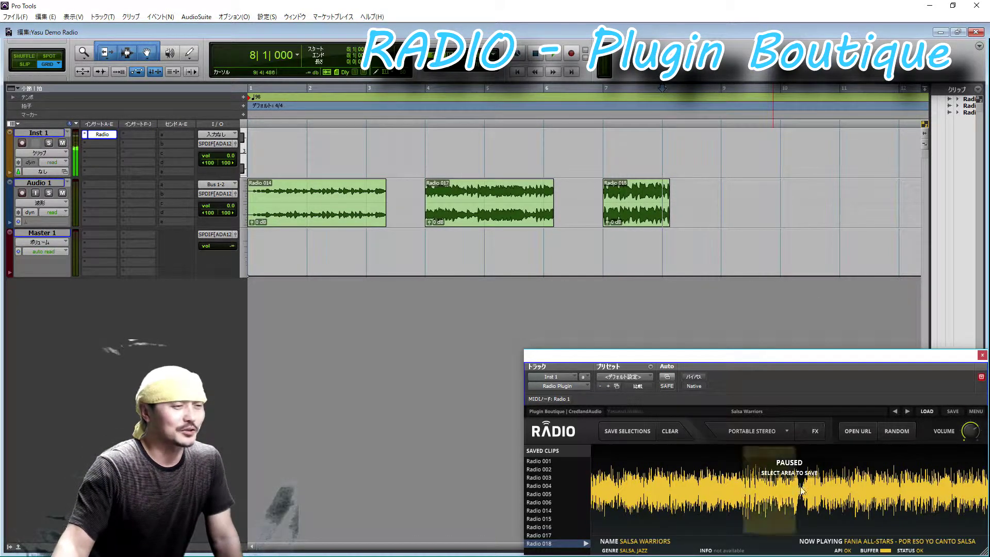
Step: Mark a section of the stream waveform and clear that selection
left_click_drag(728, 490, 781, 490)
left_click(611, 431)
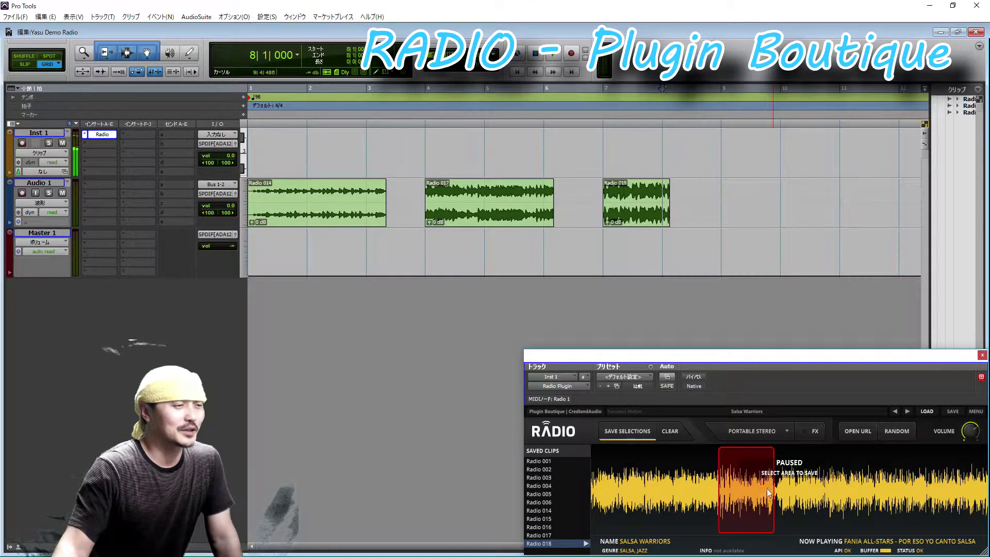
left_click(671, 431)
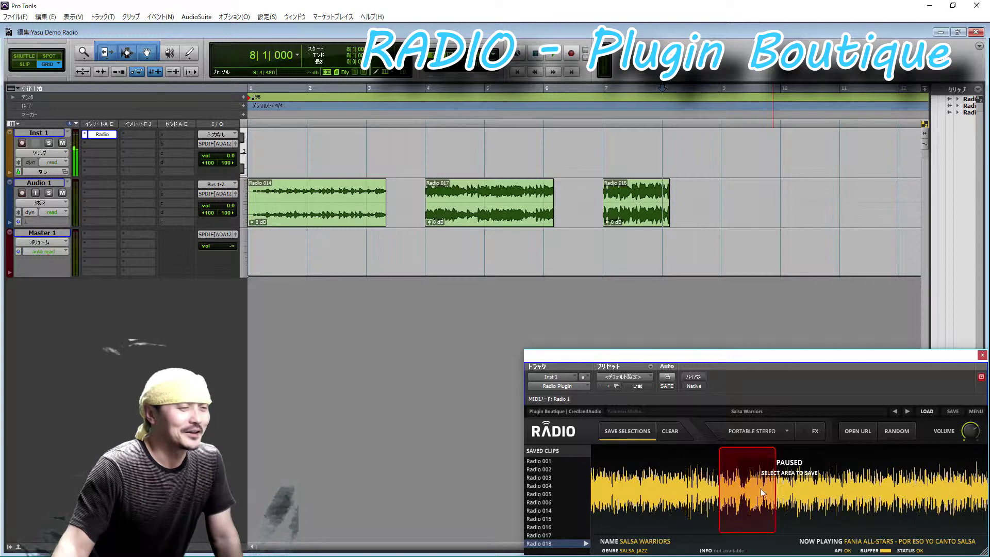
left_click(670, 431)
Step: Save three marked waveform sections as clips and place Radio 019 on the Audio 1 track at bar 9
left_click_drag(648, 485, 848, 490)
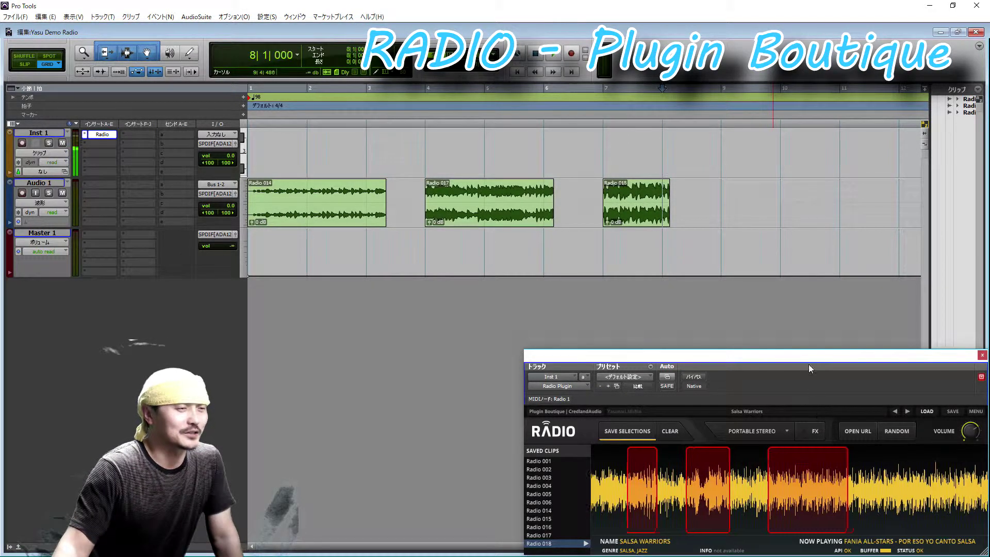
mouse_move(619, 460)
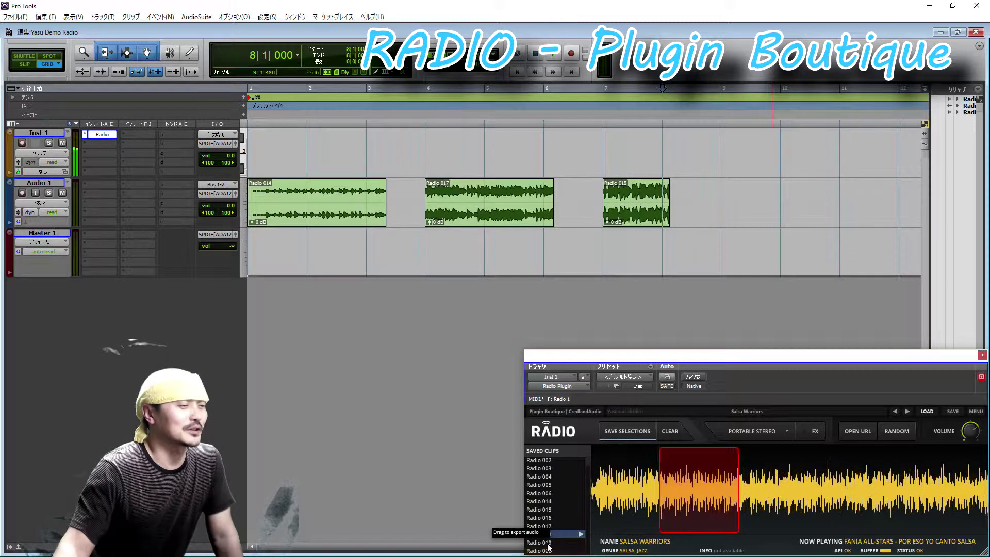
left_click_drag(541, 543, 728, 206)
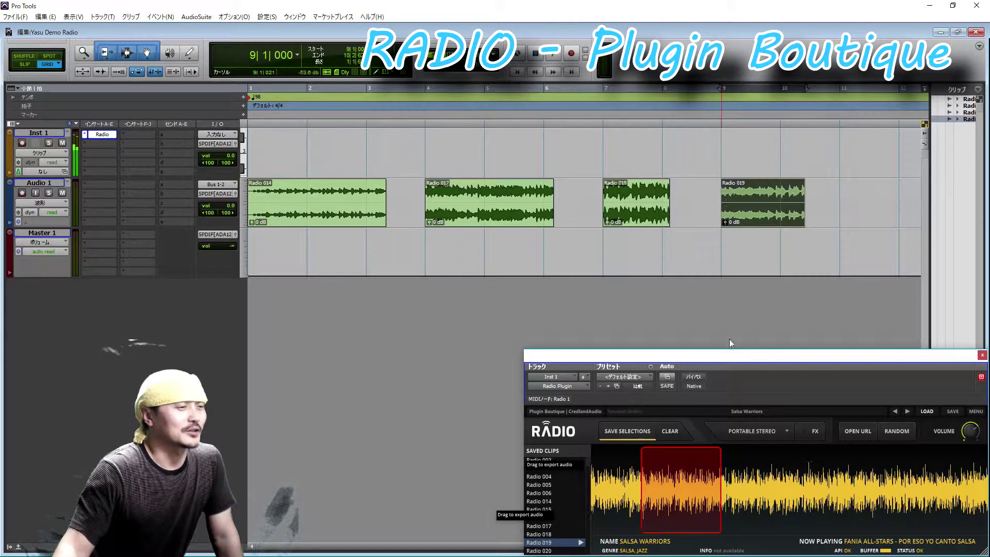
left_click(581, 545)
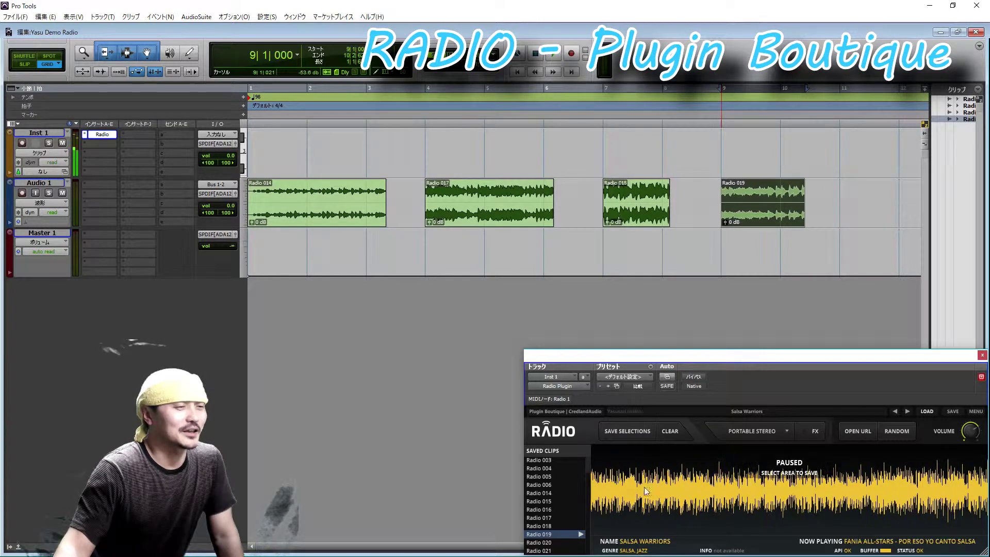
left_click(627, 497)
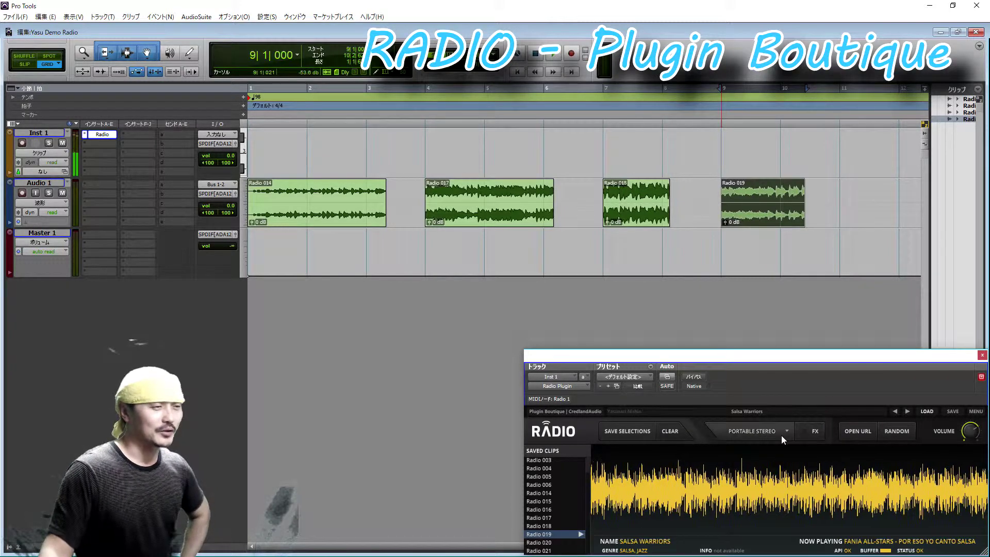
Step: Audition the Portable Stereo FX on the stream by switching it on and off, and look through the available speaker types
left_click(811, 433)
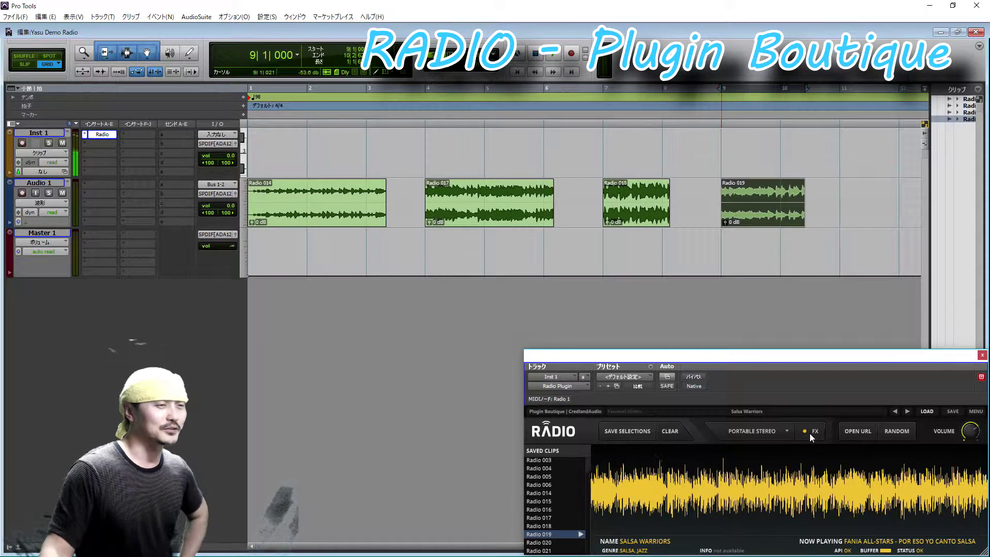
left_click(812, 434)
left_click(754, 433)
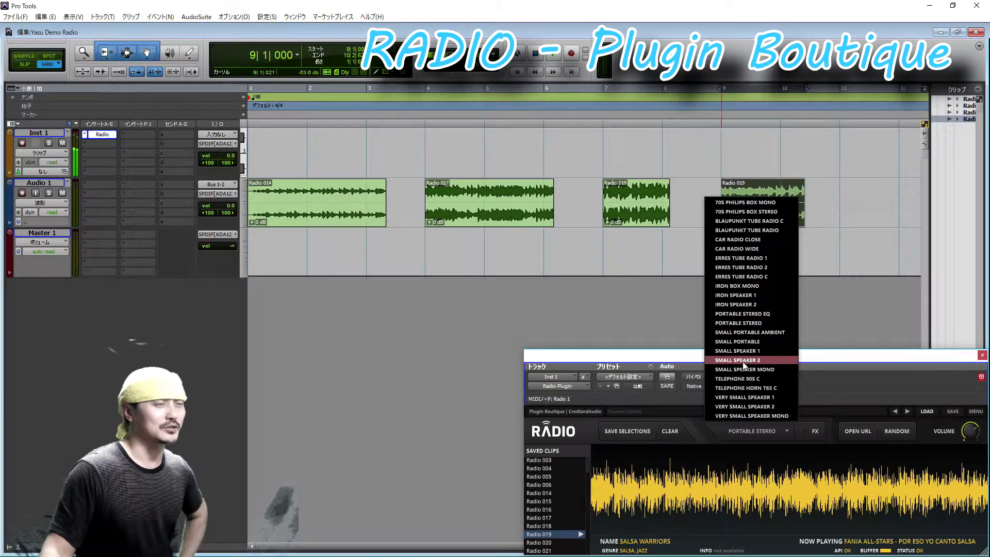
left_click(824, 381)
left_click(813, 433)
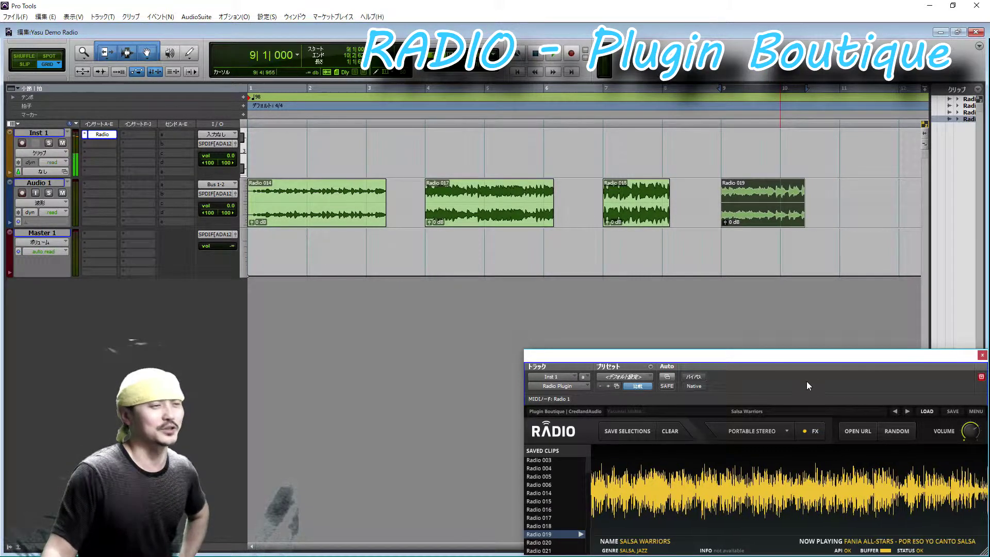
left_click(811, 432)
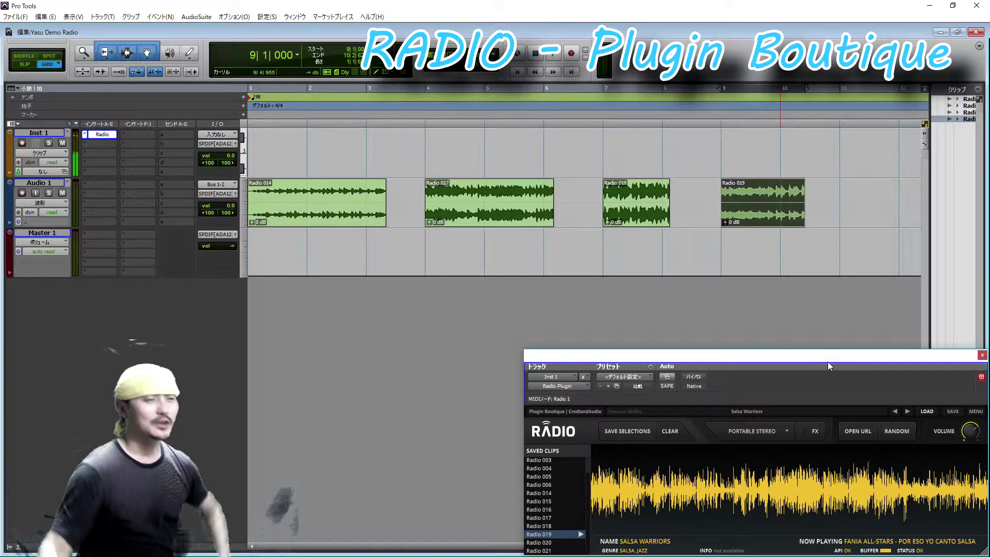
Step: Browse the Radio Directory genres, including the stations under Industrial, Gothic and Experimental, Space, without loading a station
left_click(926, 411)
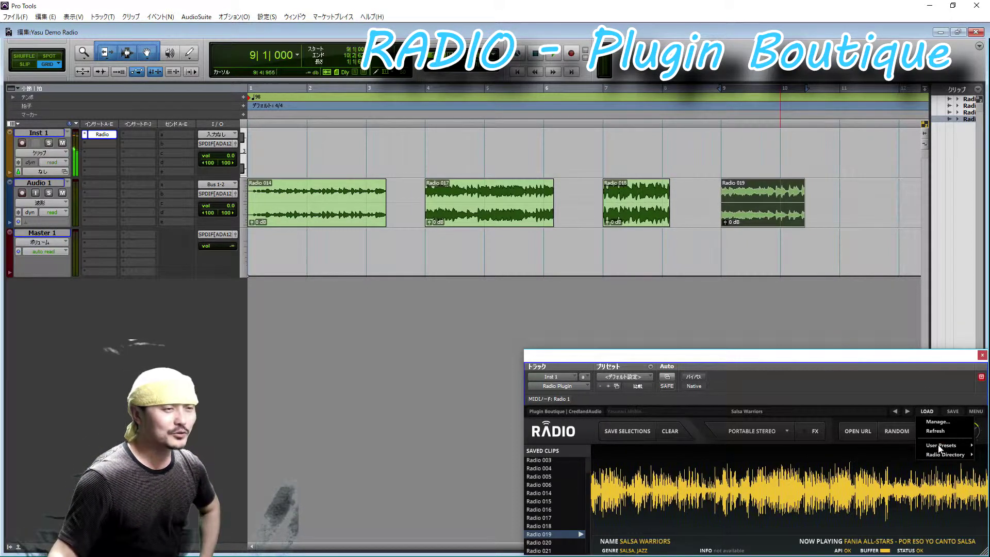
mouse_move(937, 455)
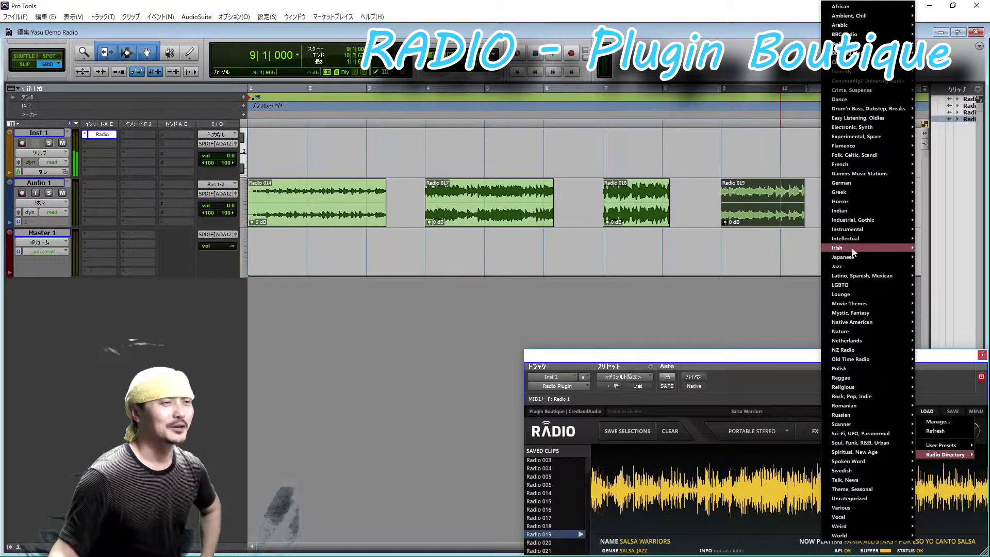
mouse_move(850, 248)
mouse_move(852, 222)
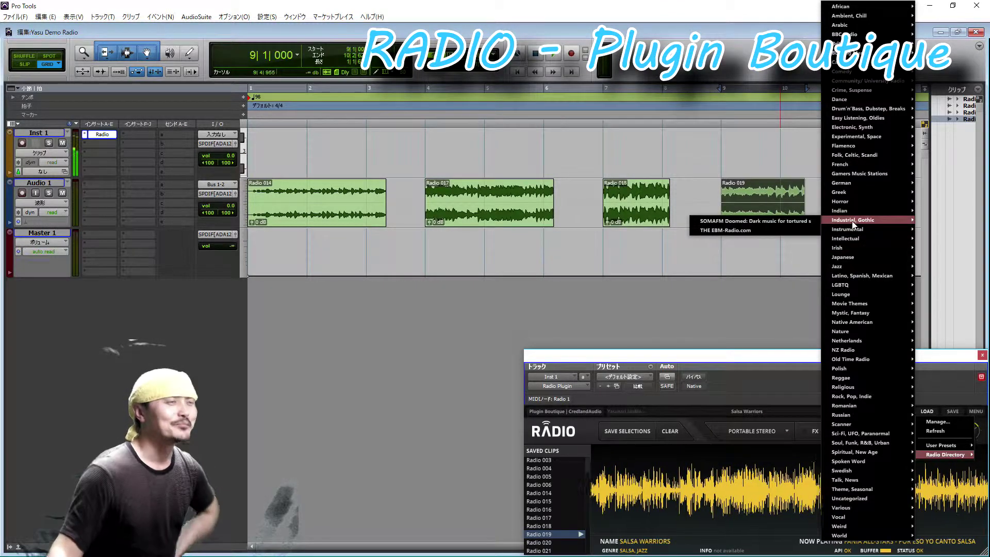
mouse_move(857, 137)
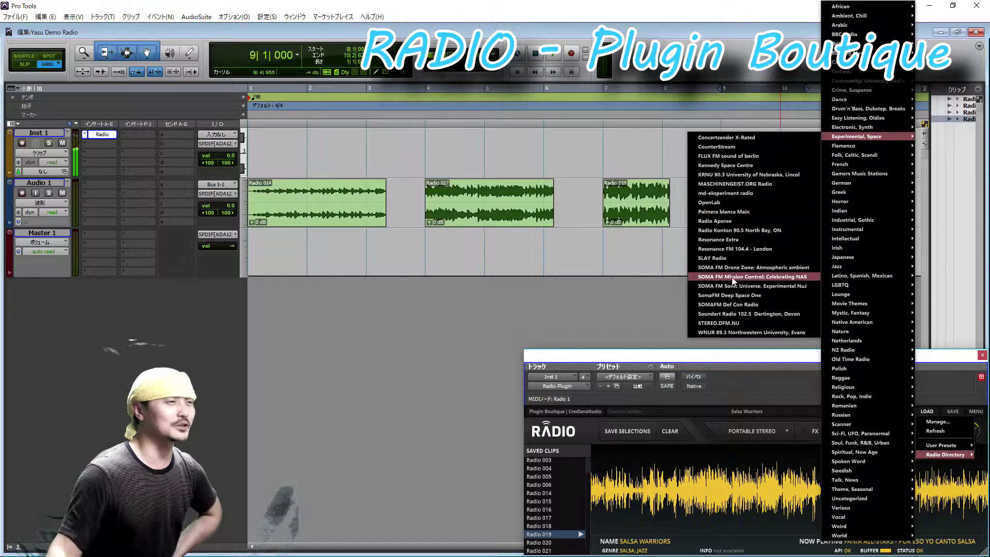
left_click(762, 382)
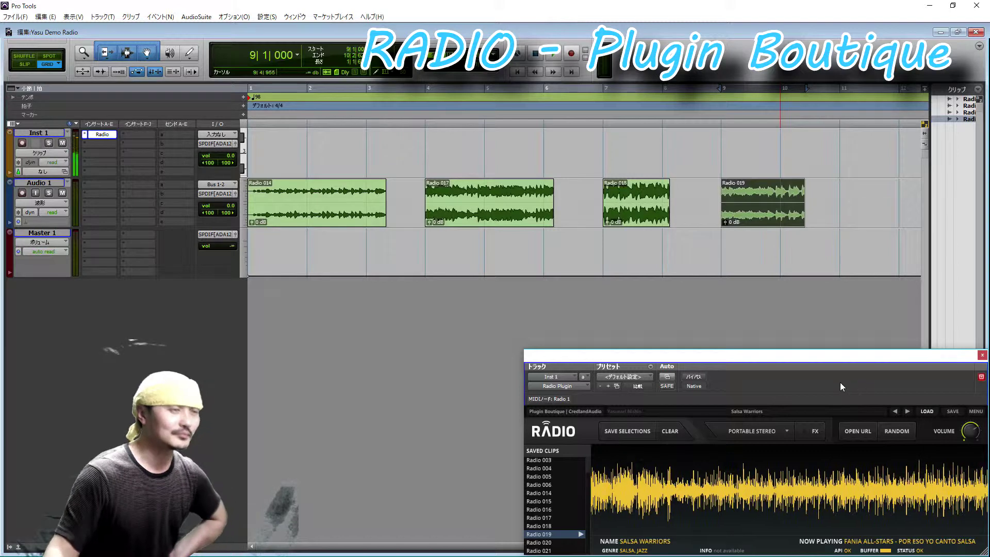
left_click(927, 411)
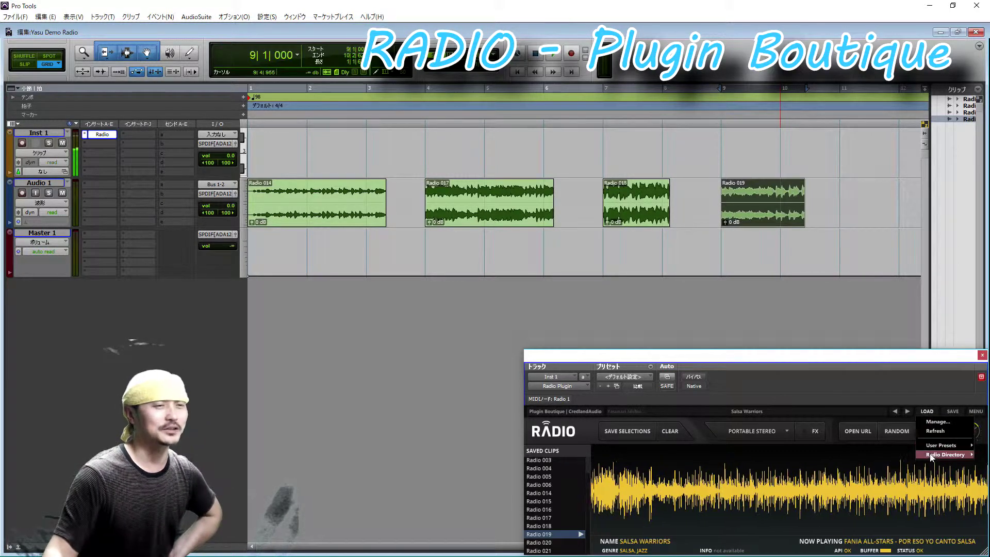
left_click(750, 384)
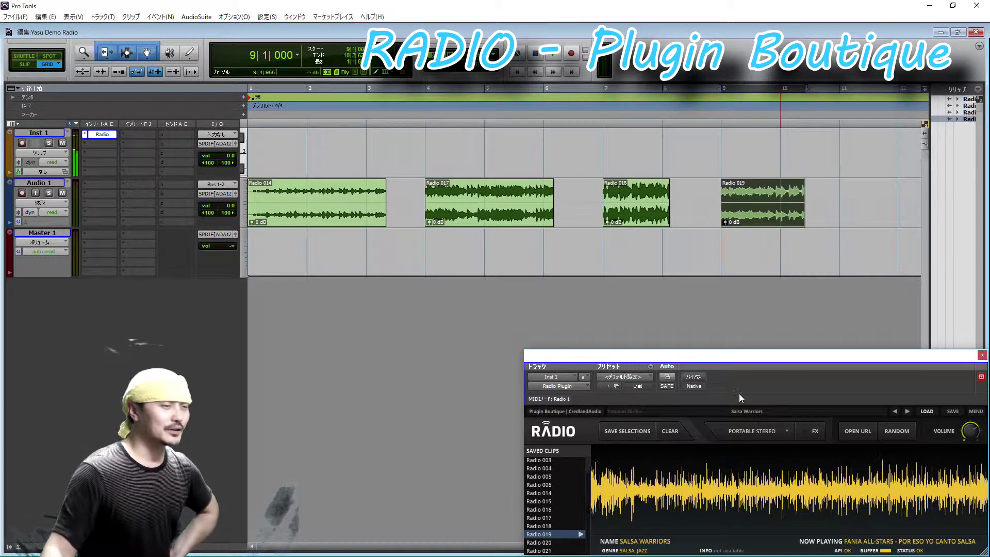